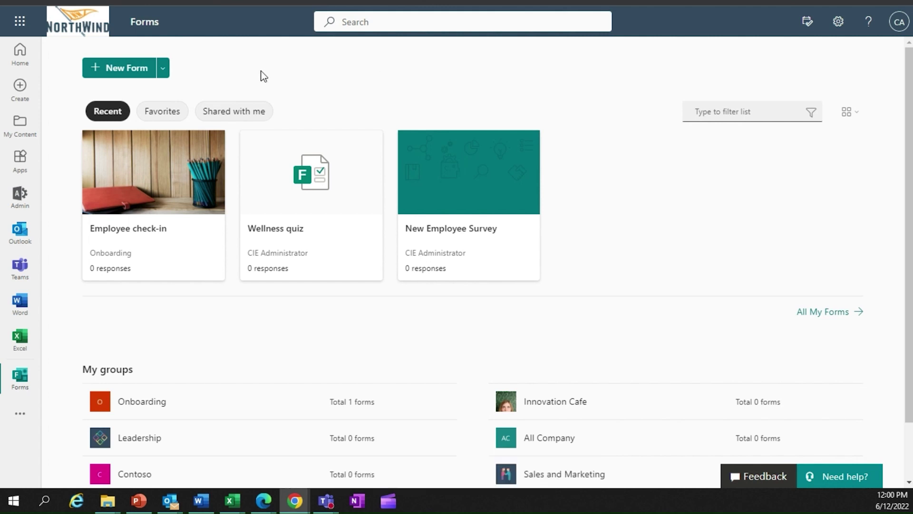
click(162, 69)
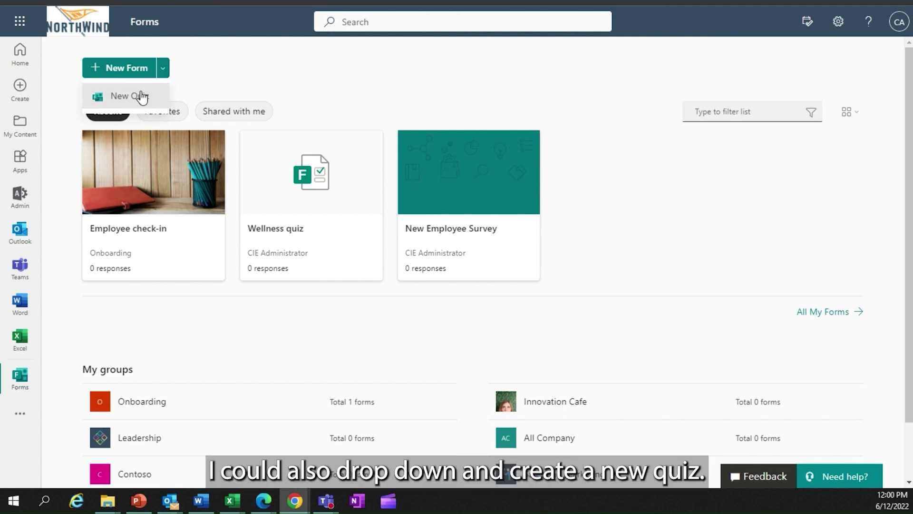
click(338, 79)
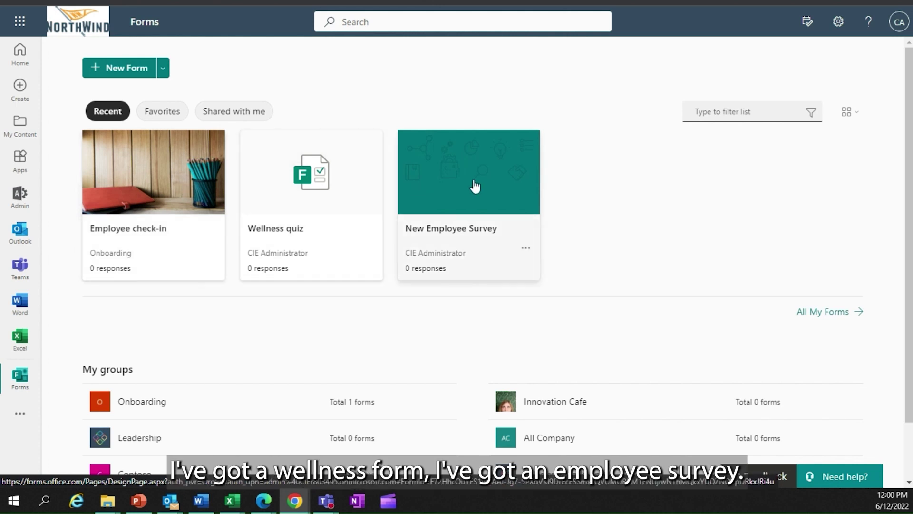
- Open the Employee check-in form and open its first question, about feelings during the pandemic, for editing
click(169, 180)
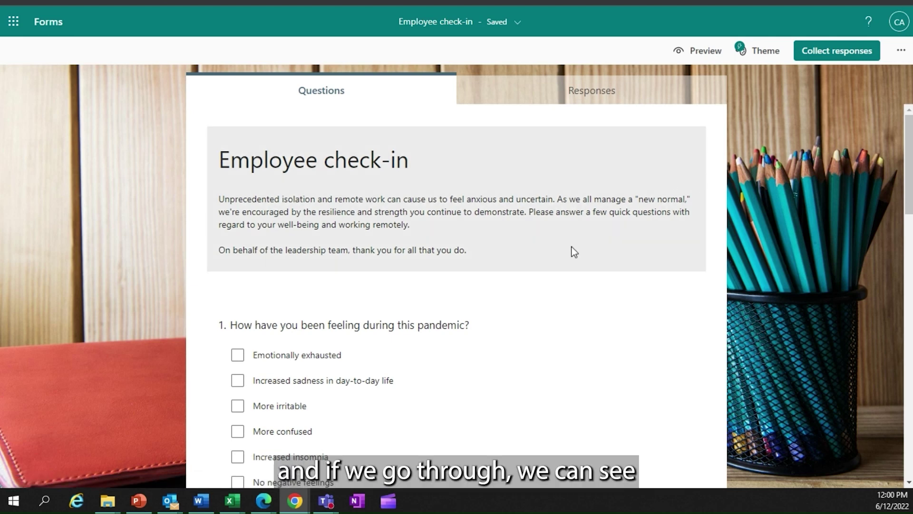
scroll(571, 252, down, 3)
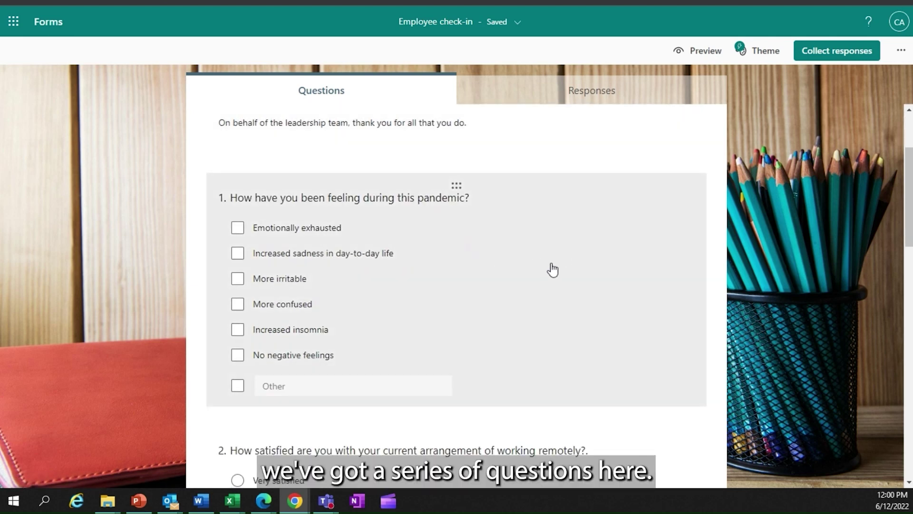
click(614, 265)
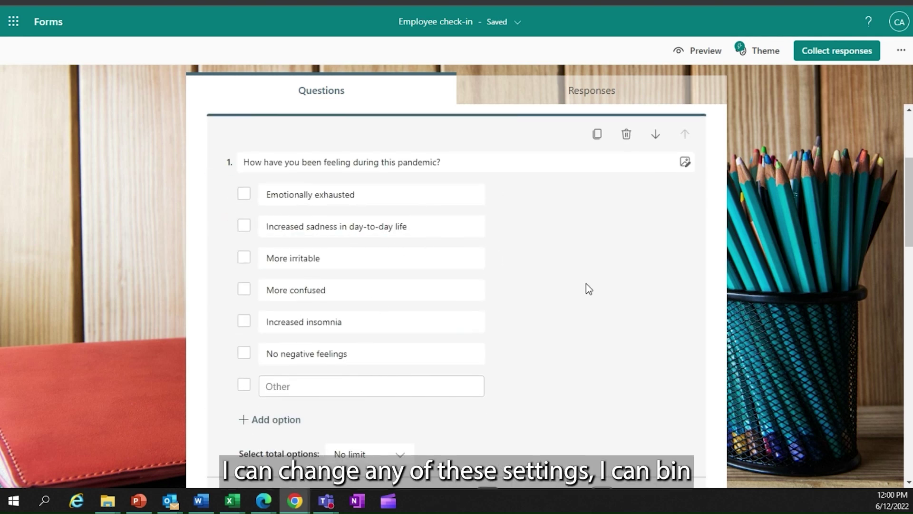
- Make the first question required, and switch its multiple answers option off and back on
scroll(592, 286, down, 3)
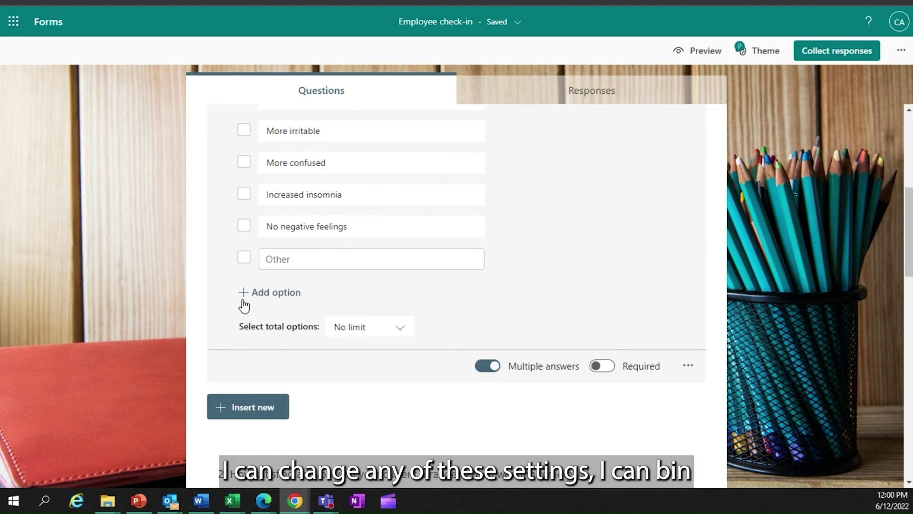
click(611, 369)
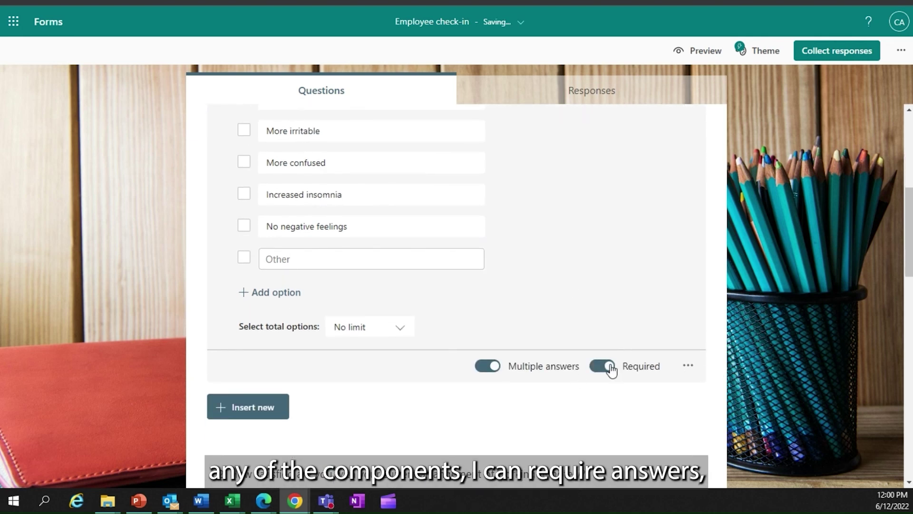
click(482, 367)
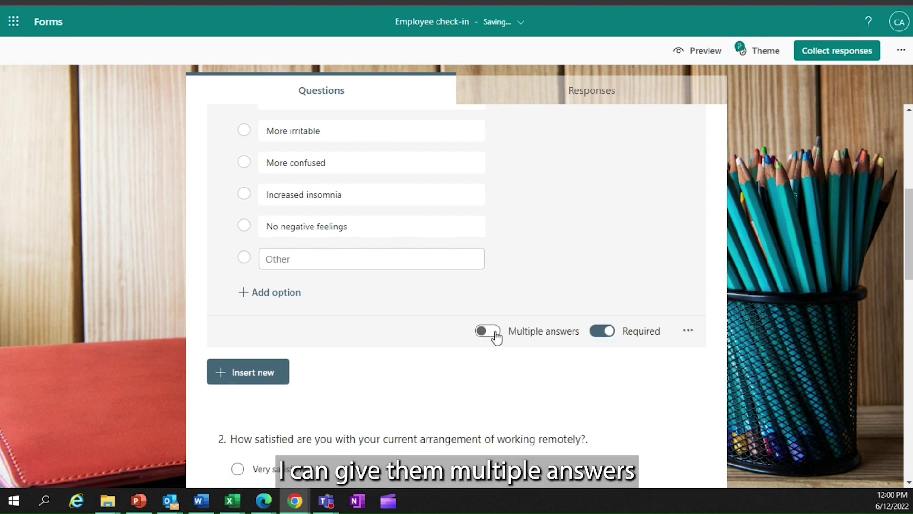
click(496, 333)
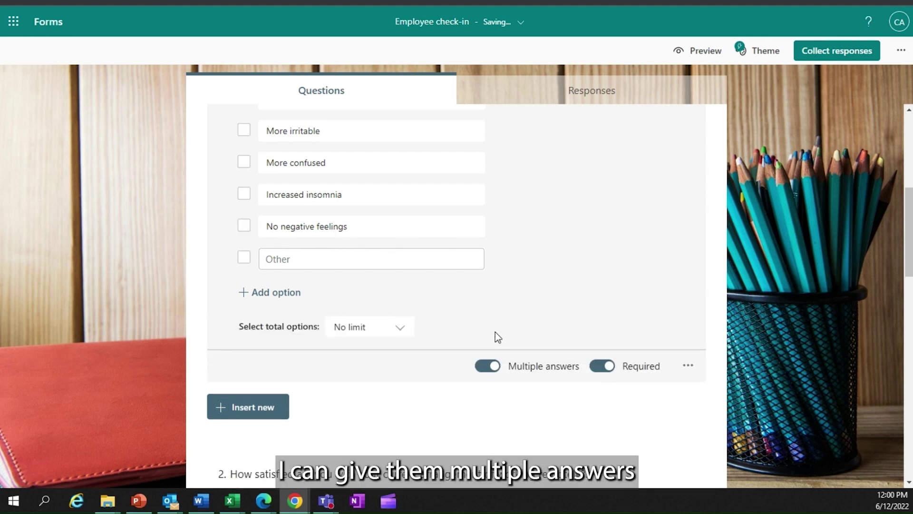
click(398, 333)
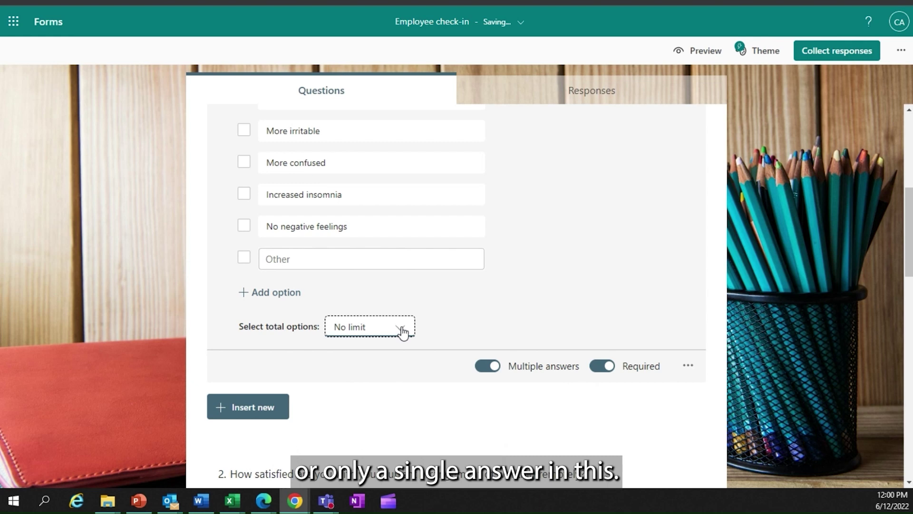
click(569, 302)
click(688, 367)
click(690, 369)
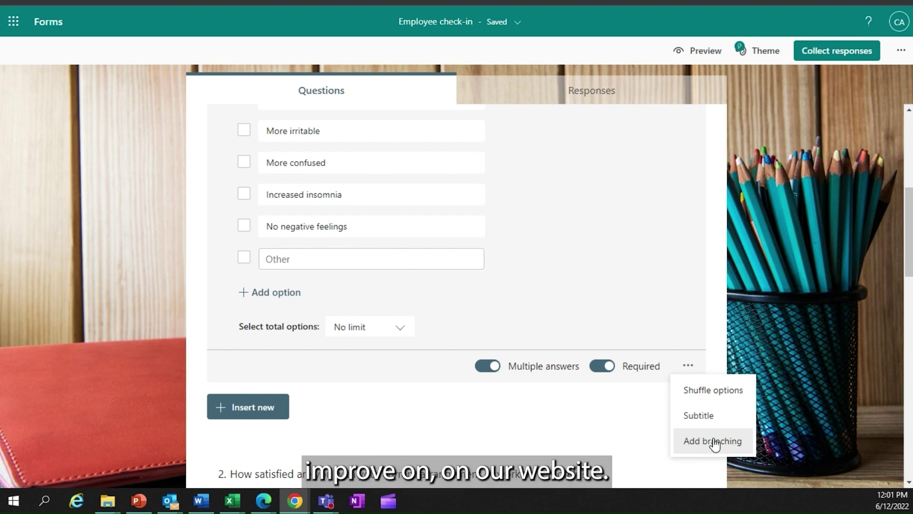
click(621, 253)
- Insert a Net Promoter Score question directly after the first question, keeping its default wording
scroll(622, 253, down, 2)
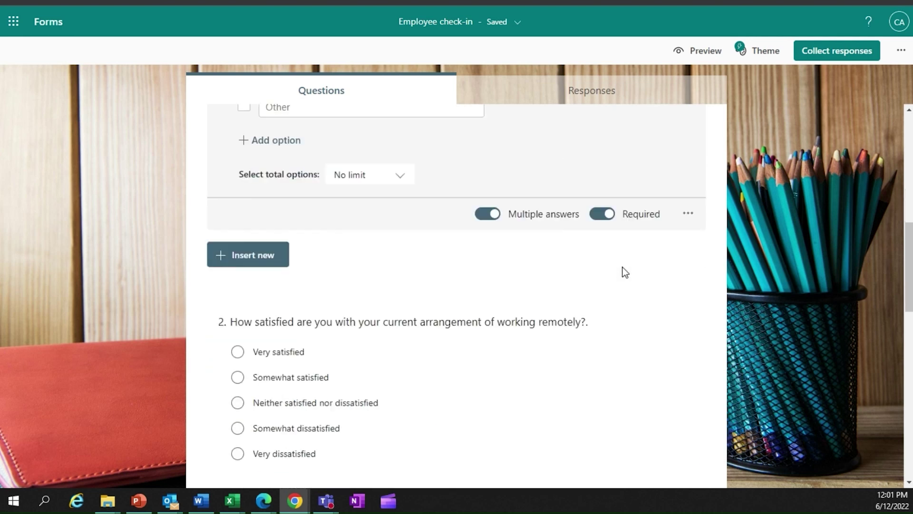
scroll(625, 272, down, 1)
click(247, 219)
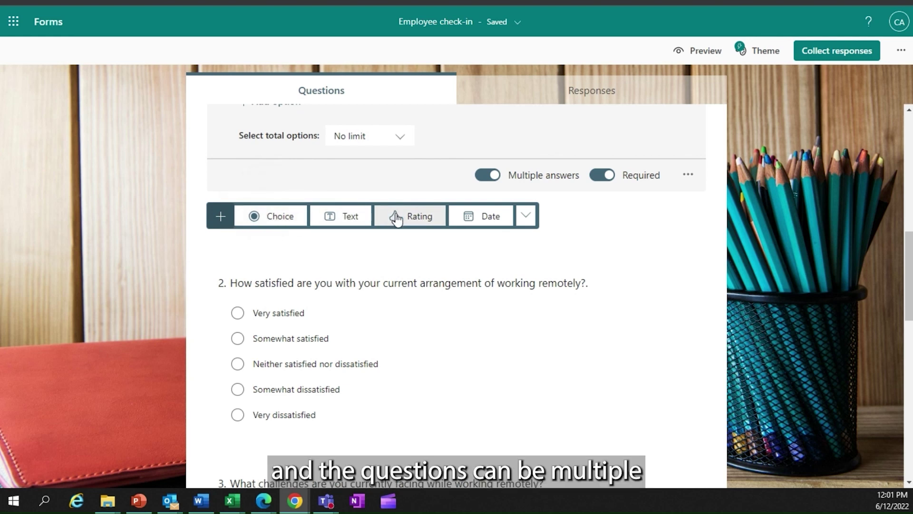
click(526, 217)
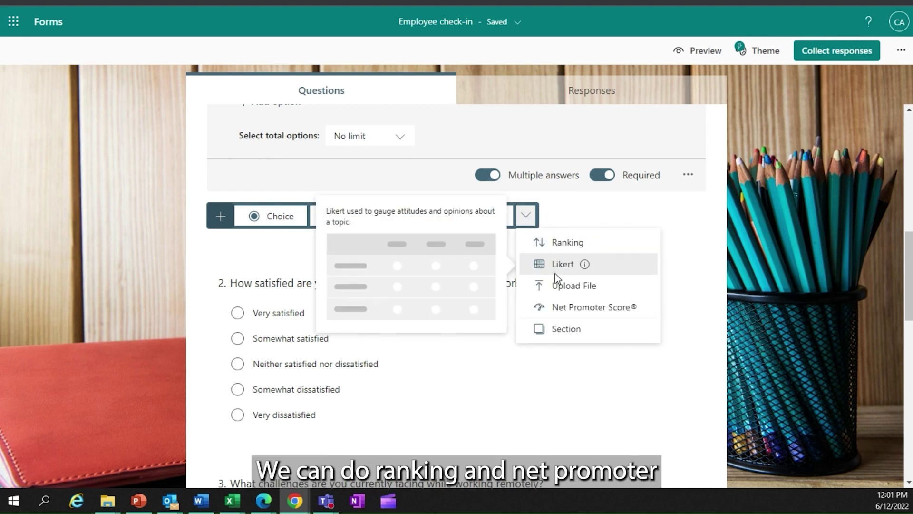
click(561, 308)
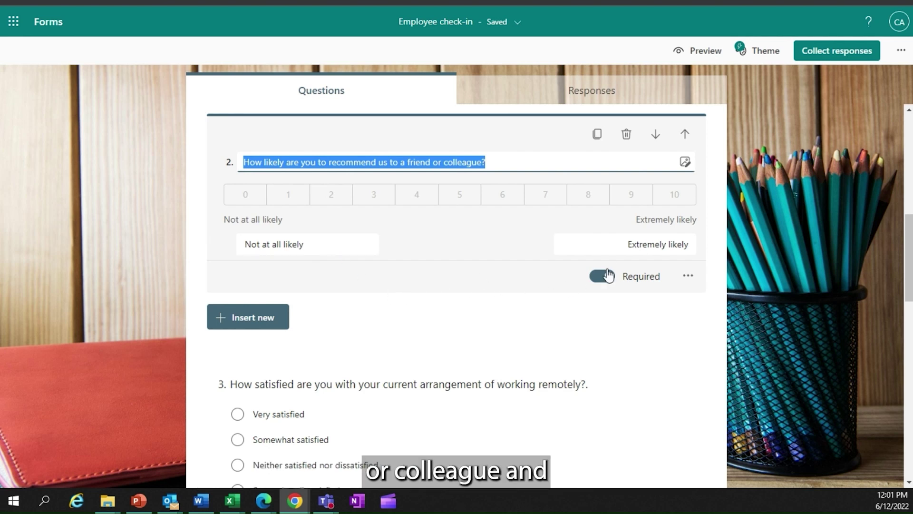
click(494, 162)
- Review the form's remaining questions through to the end and bring up the available theme ideas
scroll(461, 304, down, 3)
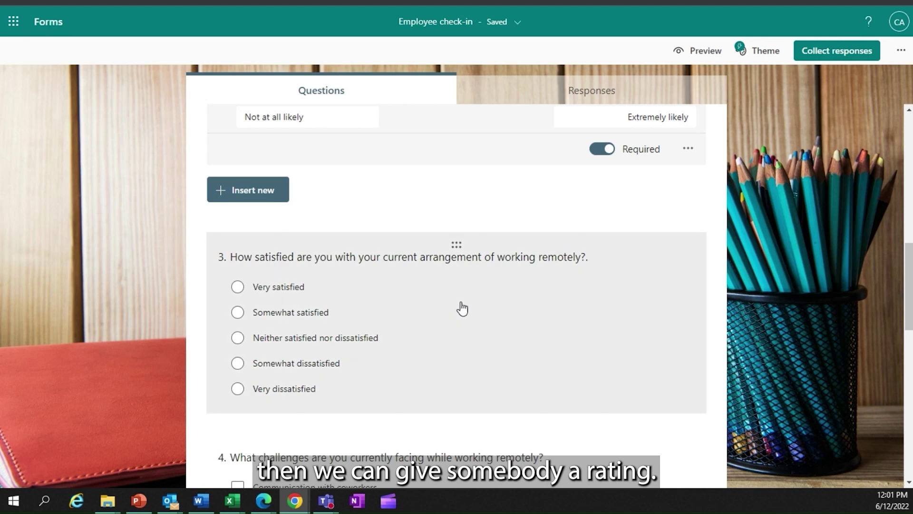
scroll(461, 310, down, 5)
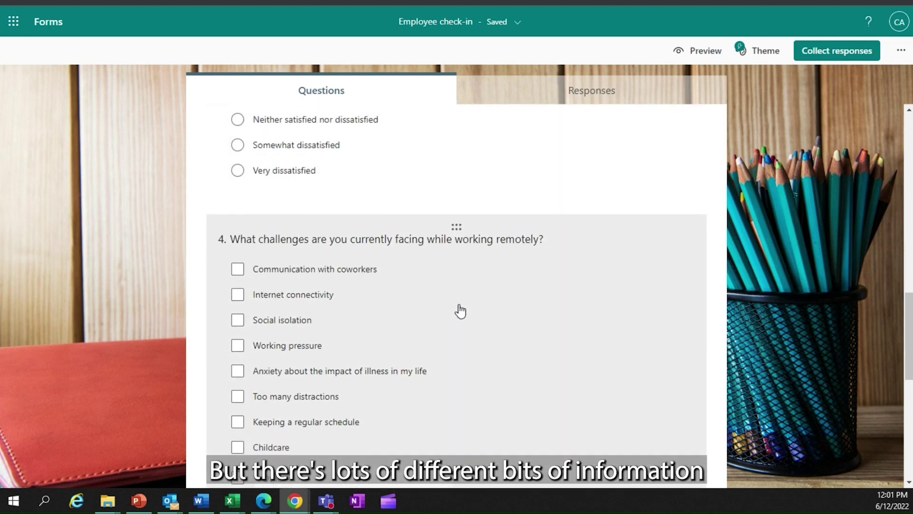
scroll(460, 311, down, 9)
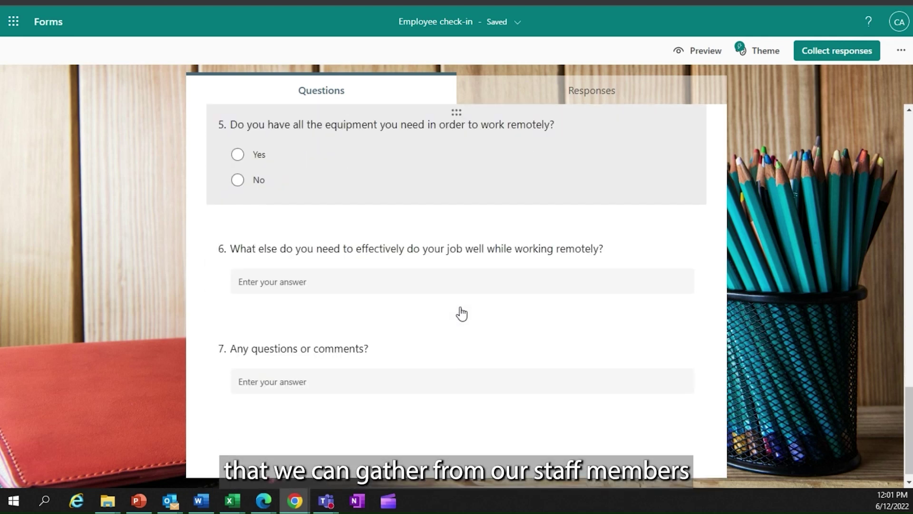
scroll(462, 312, up, 17)
scroll(471, 312, up, 10)
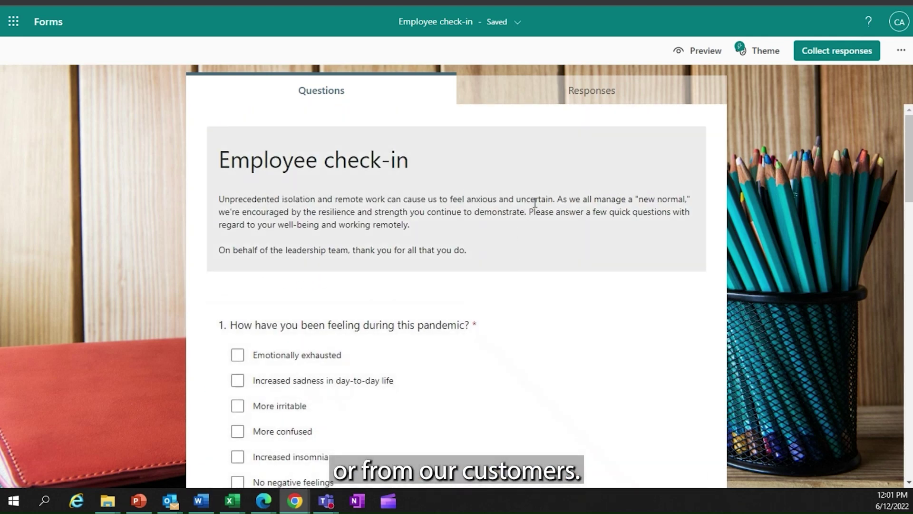
click(765, 53)
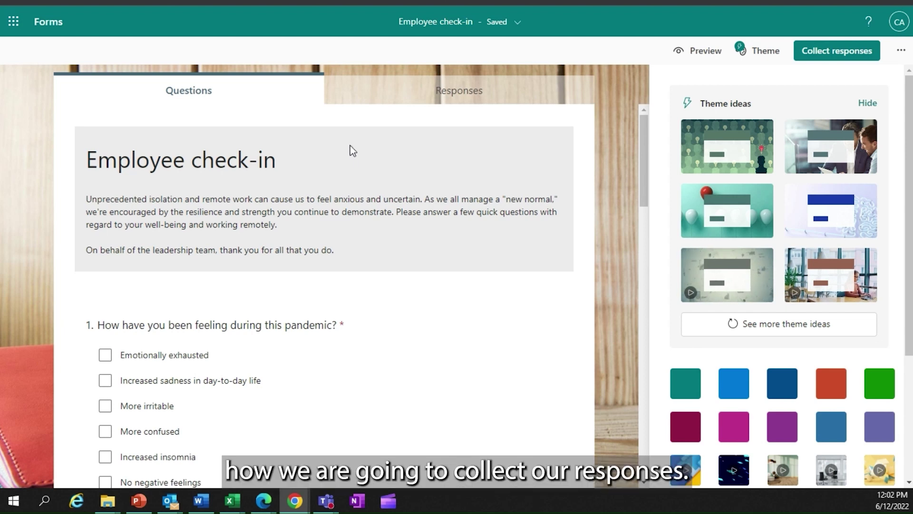
- Open the response collection settings, try restricting responses to specific people, and set them back to only people in my organization
click(830, 54)
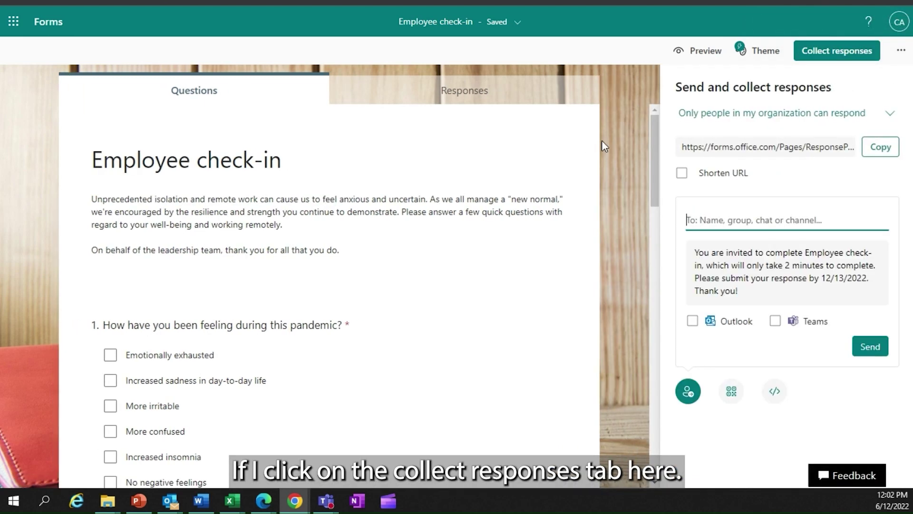
click(872, 112)
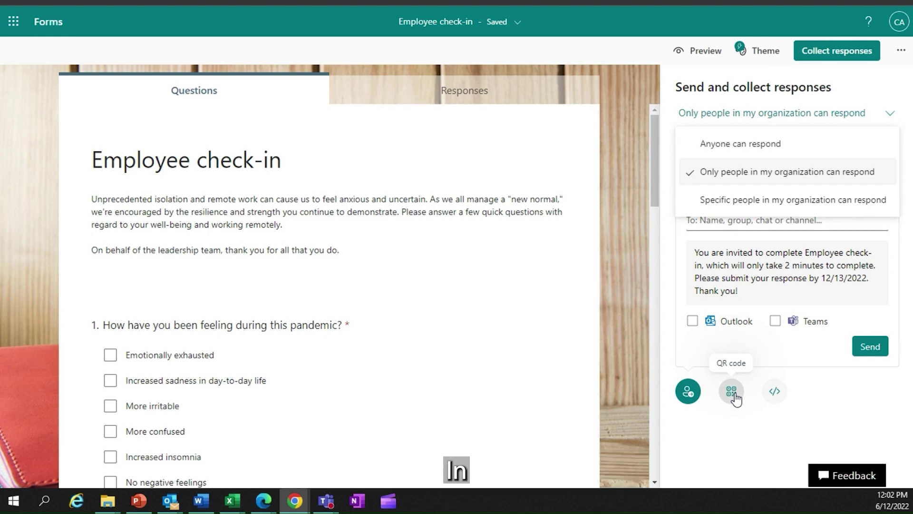
click(785, 197)
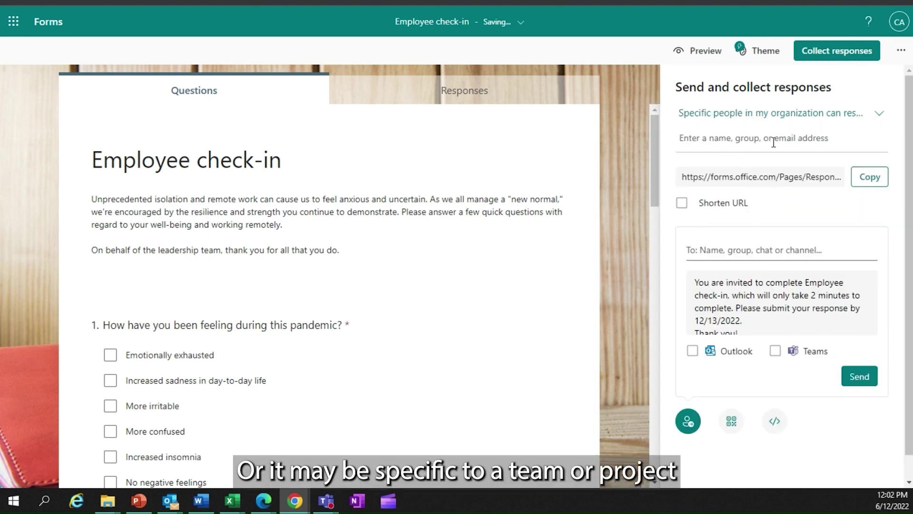
click(777, 119)
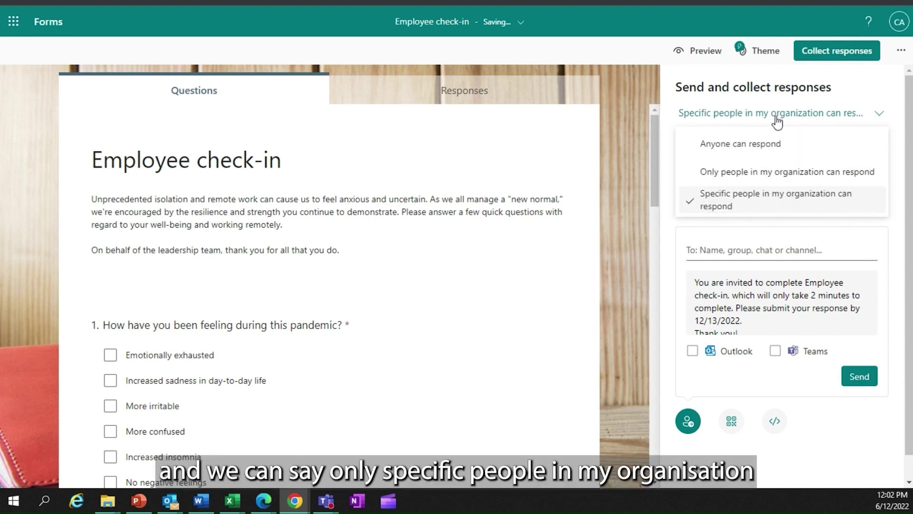
click(741, 172)
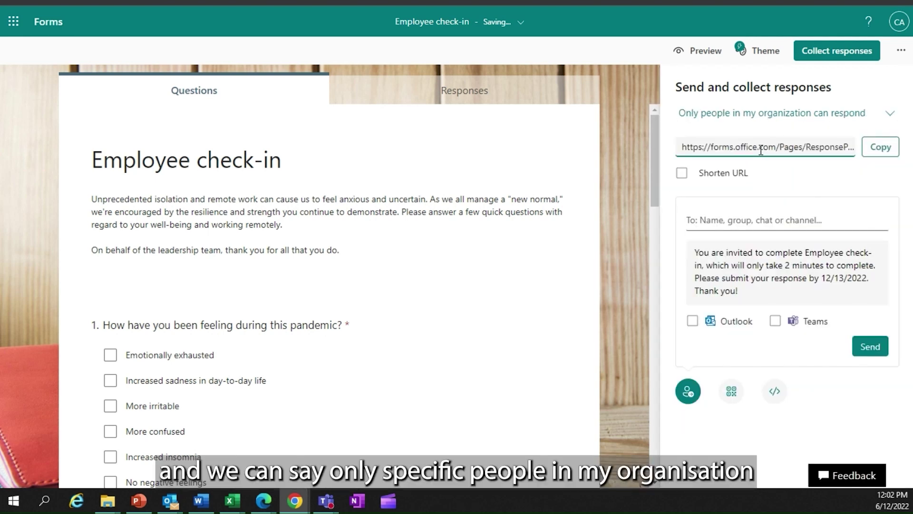
- Shorten the form's response URL and choose Teams rather than Outlook for sending the invitation
click(682, 174)
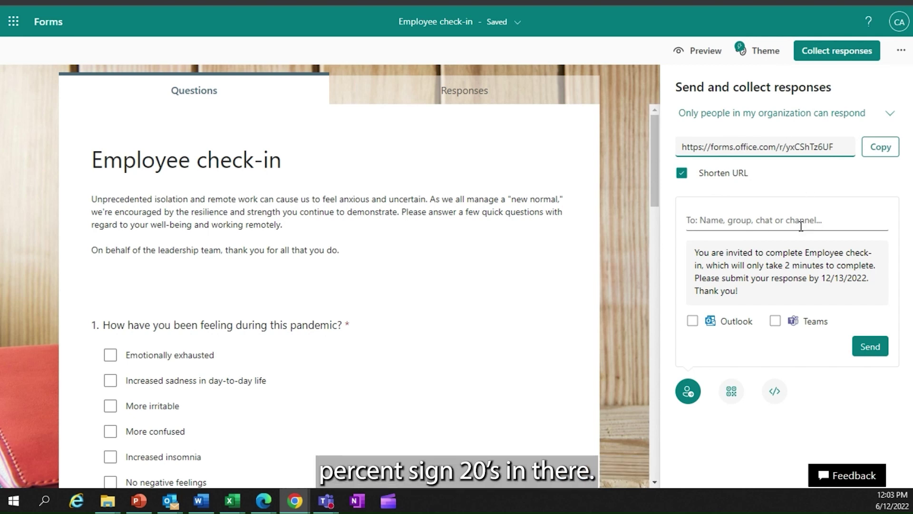
click(694, 322)
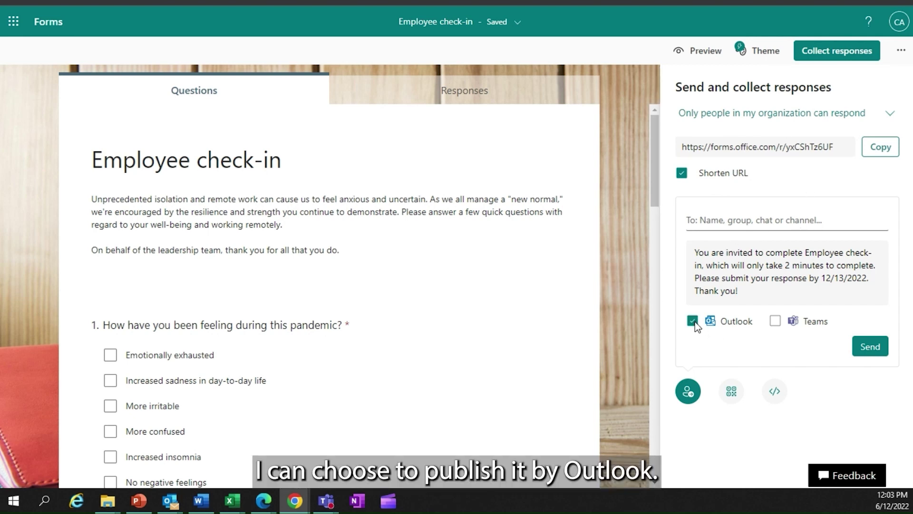
click(776, 322)
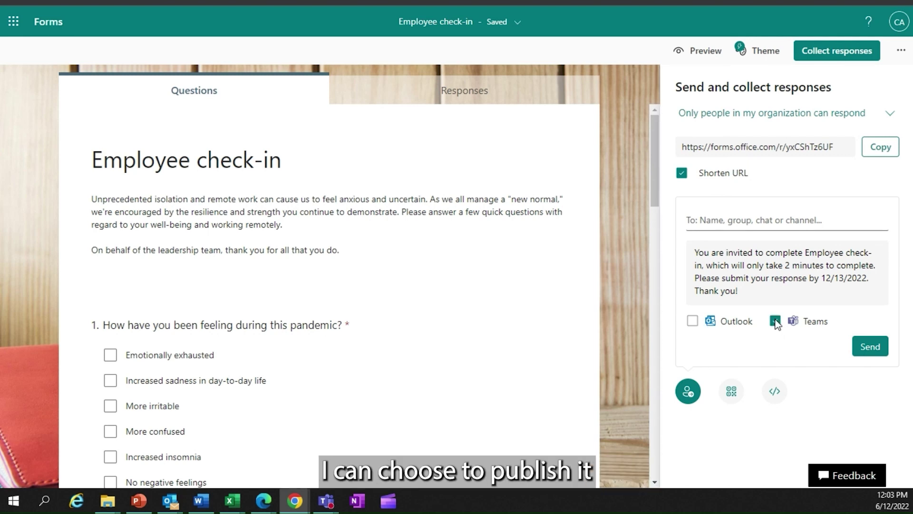
- Find "onboarding" as the invitation recipient and address it to the Onboarding team's General channel
click(726, 220)
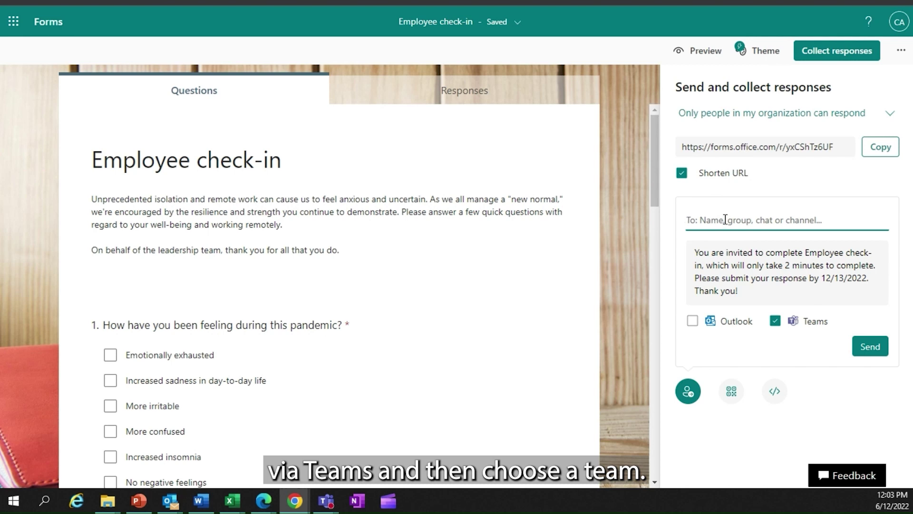
text(onb)
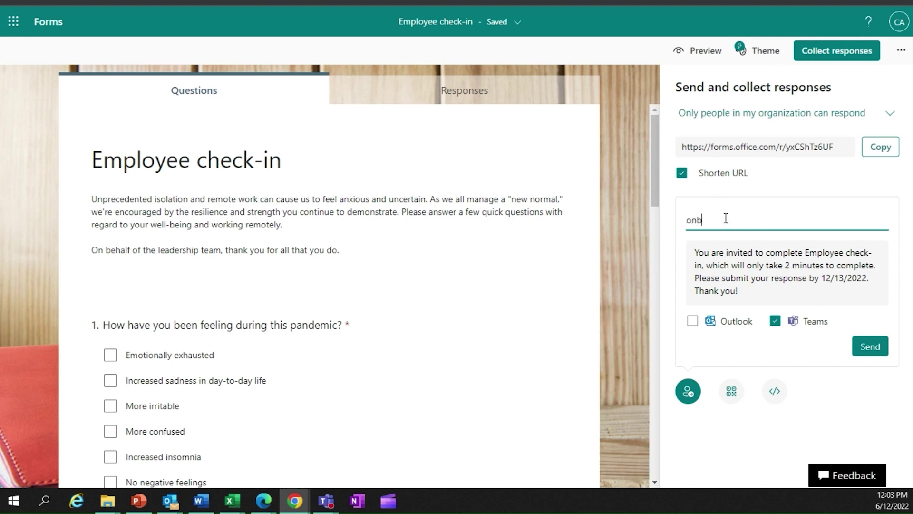
text(oarding)
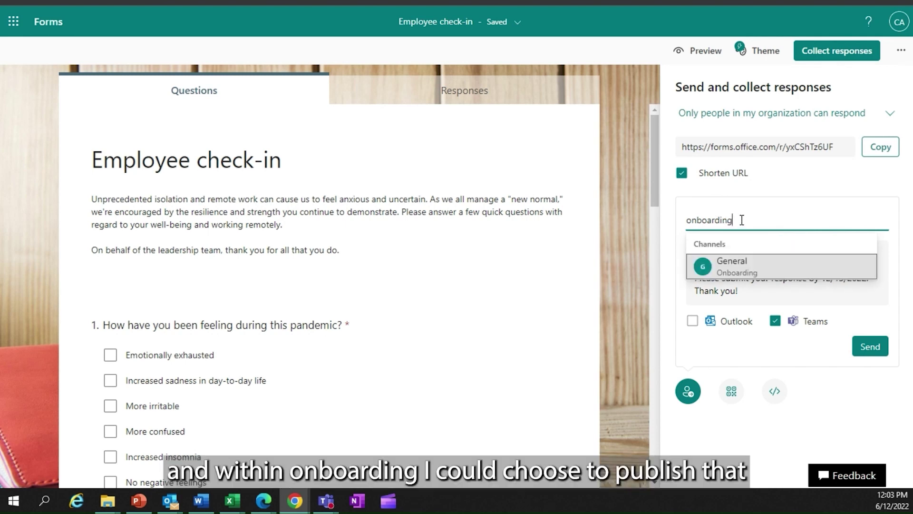
click(741, 265)
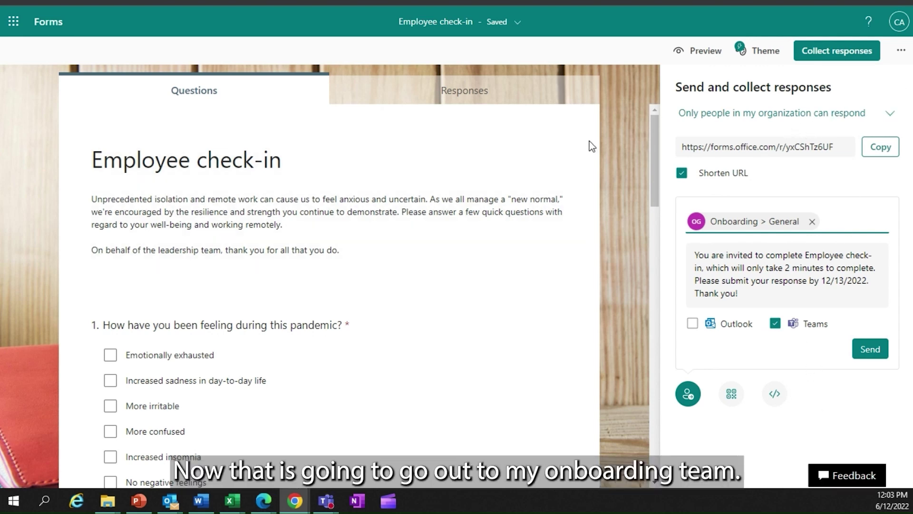
- Show the form's responses summary, switch to the Forms Demo meeting in Teams and maximize its window
click(467, 91)
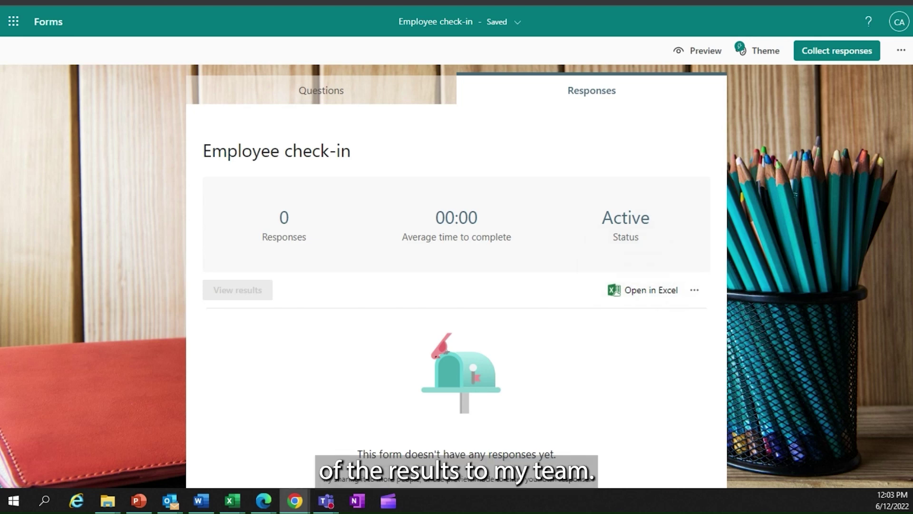
click(326, 500)
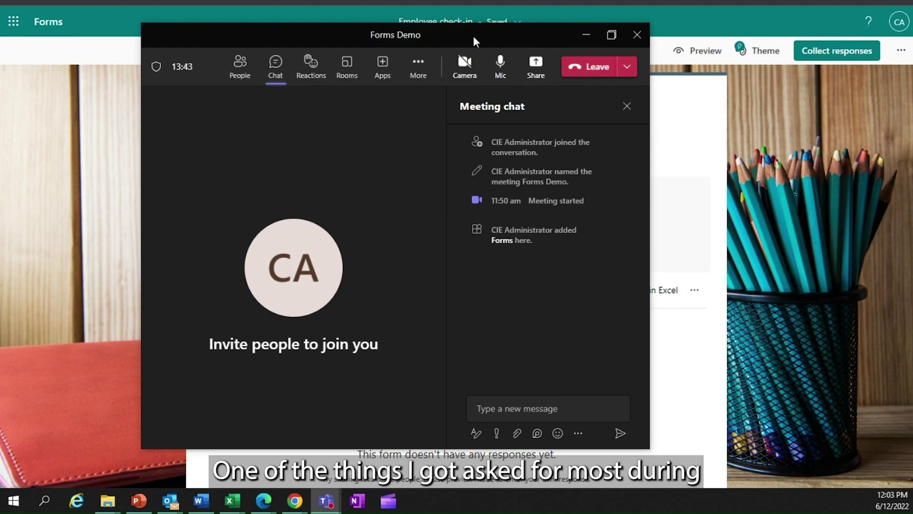
double_click(475, 32)
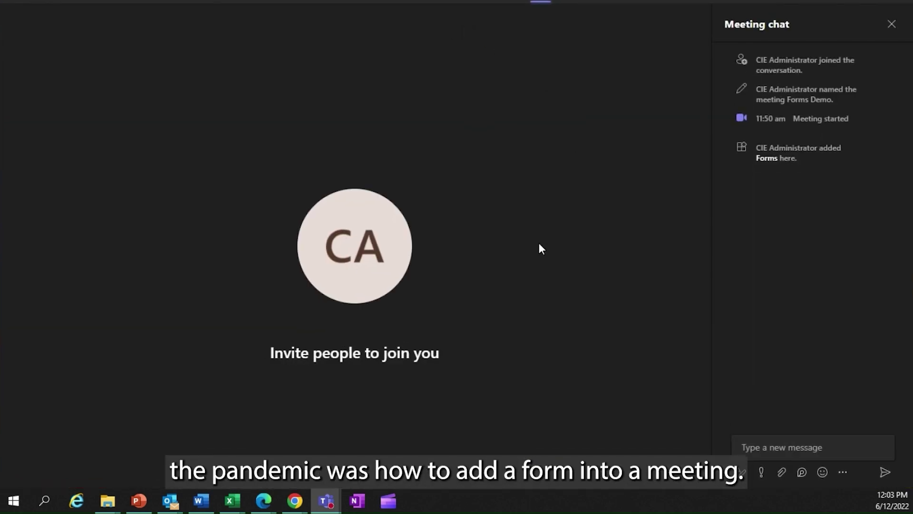
- Add the Forms app to the Forms Demo meeting and launch an instant Yes/No poll from it
click(646, 3)
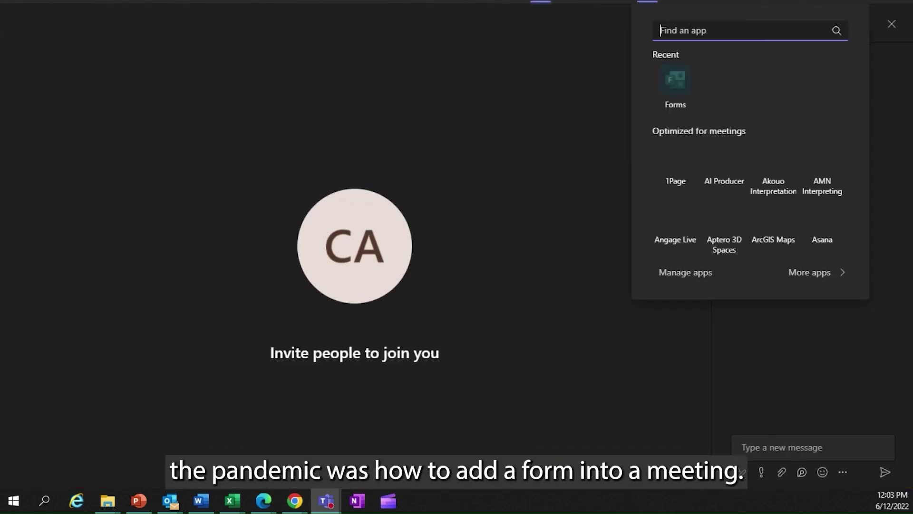
click(678, 86)
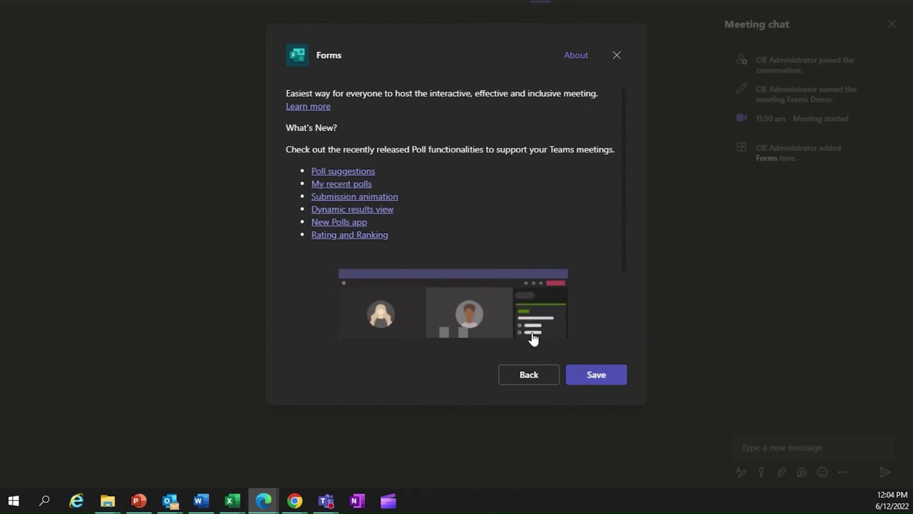
click(348, 177)
click(599, 375)
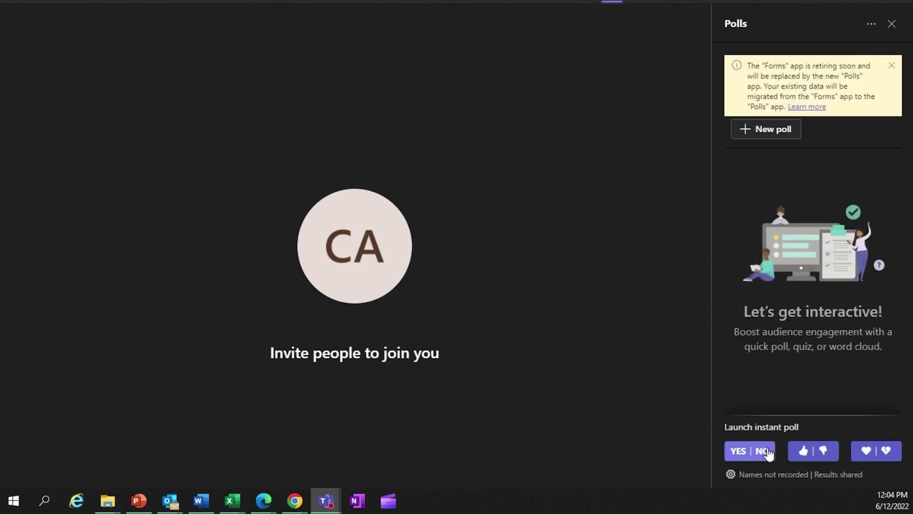
click(740, 450)
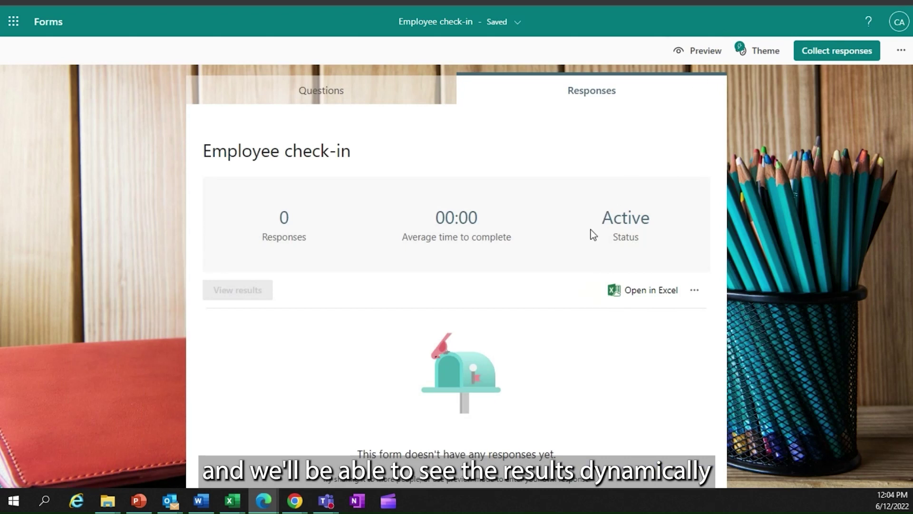
- Create a new quiz from the Forms home page and open the full list of question types for its first question
click(57, 30)
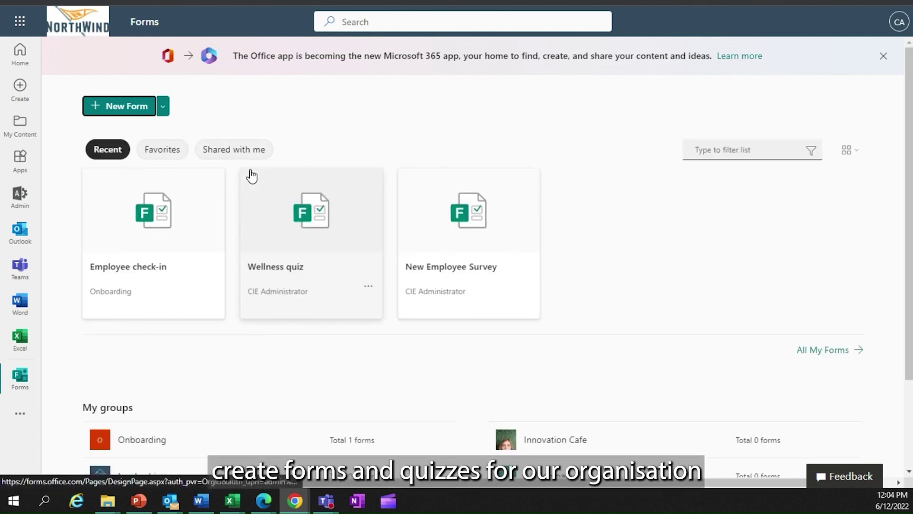
click(163, 107)
click(144, 137)
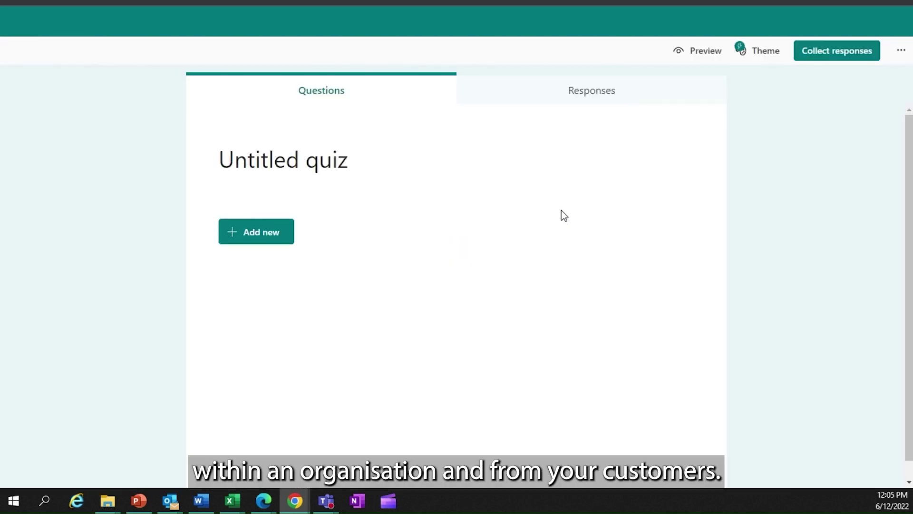
click(251, 233)
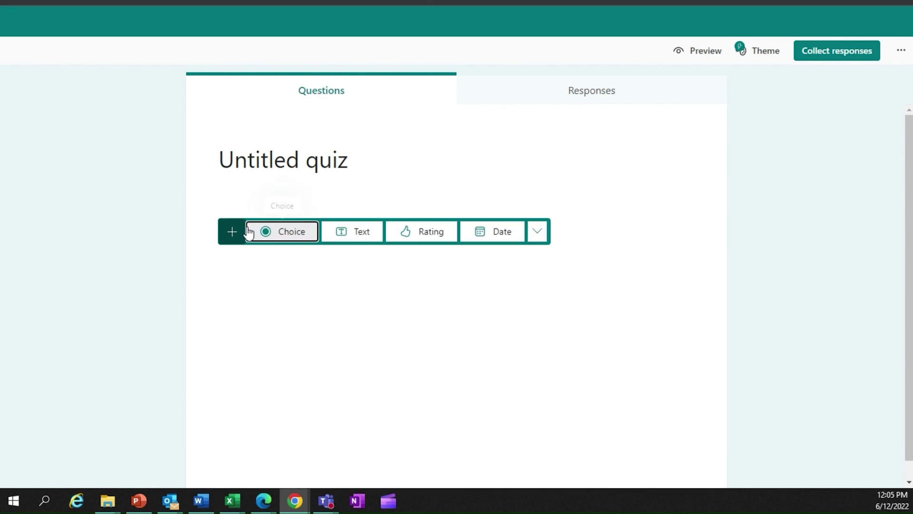
click(543, 235)
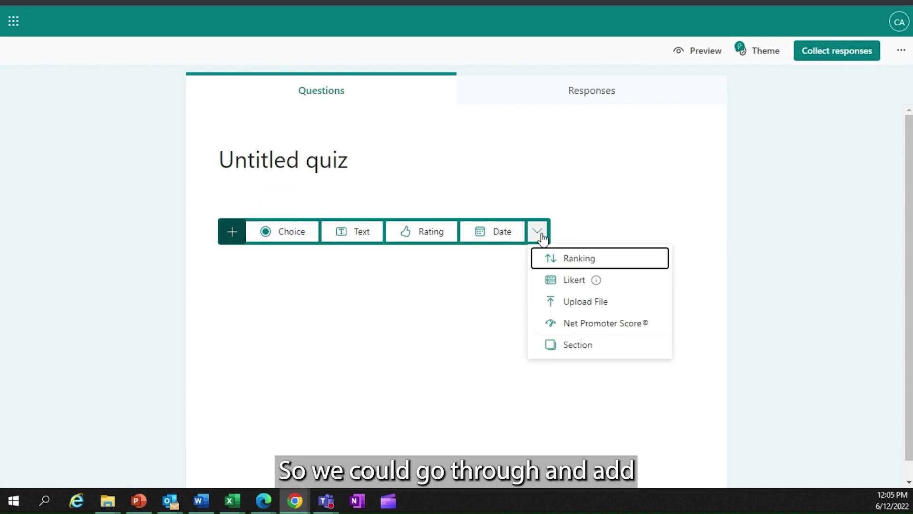